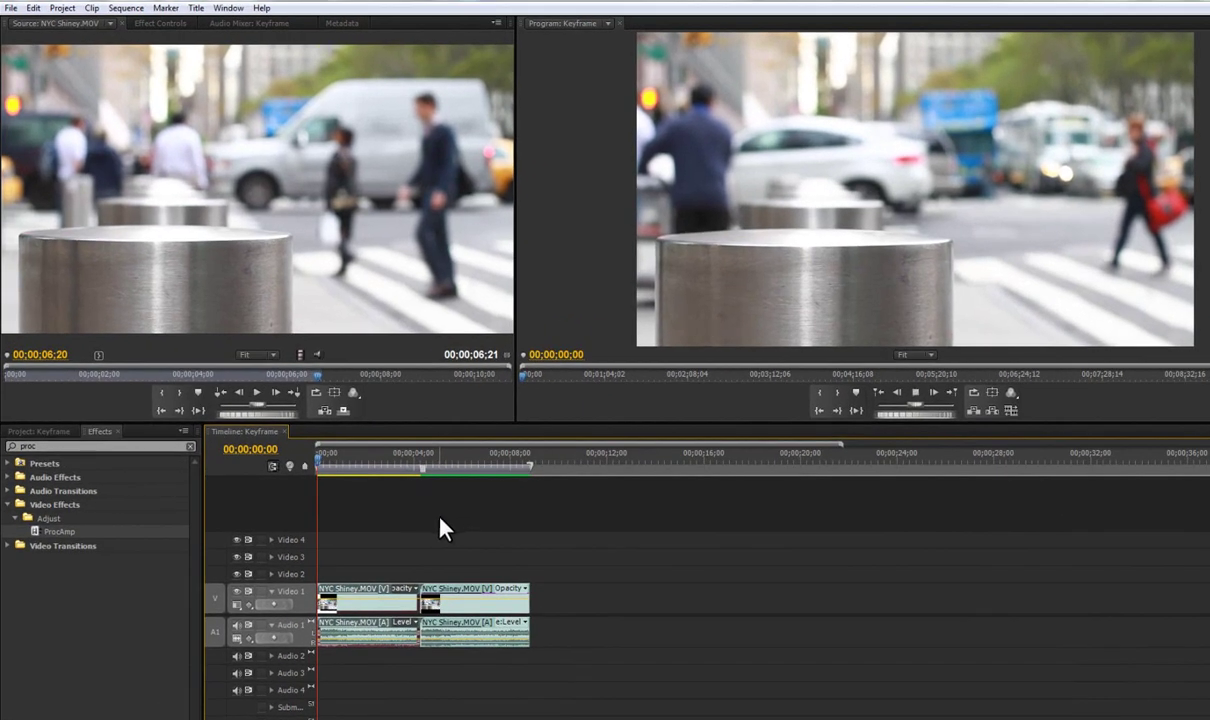
Step: Play the two-clip sequence from its beginning, save the project, and scrub the first clip for review
key(space)
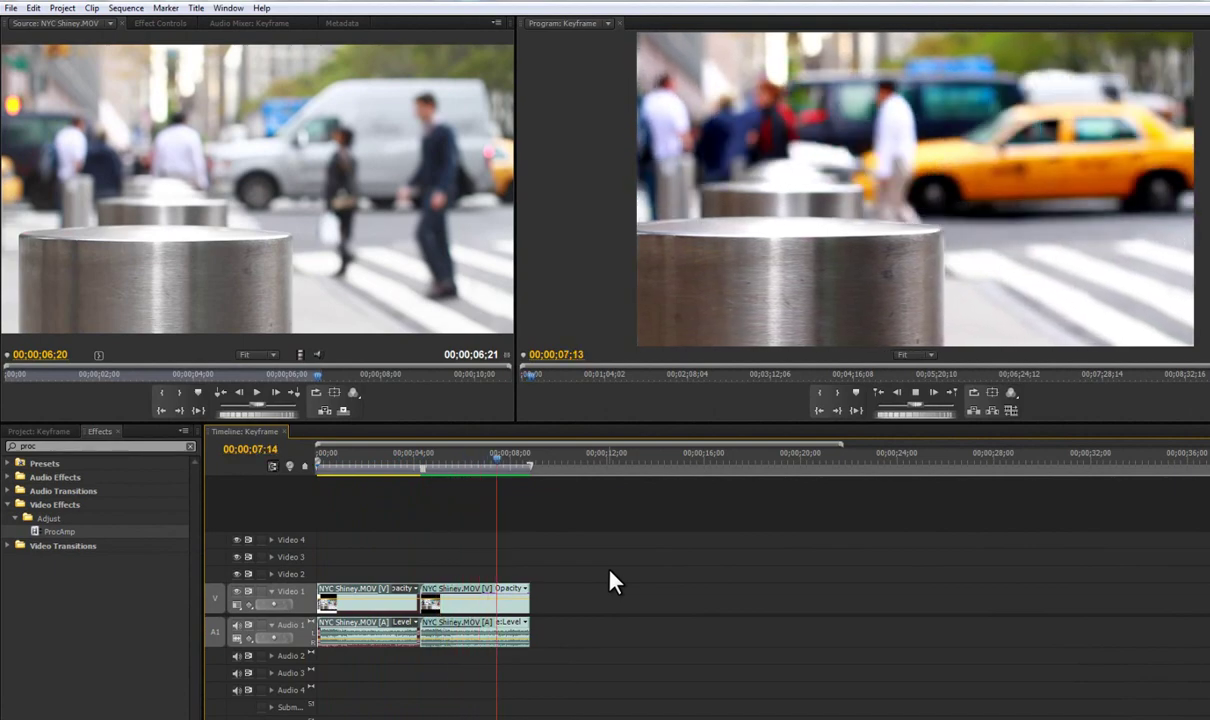
key(Home)
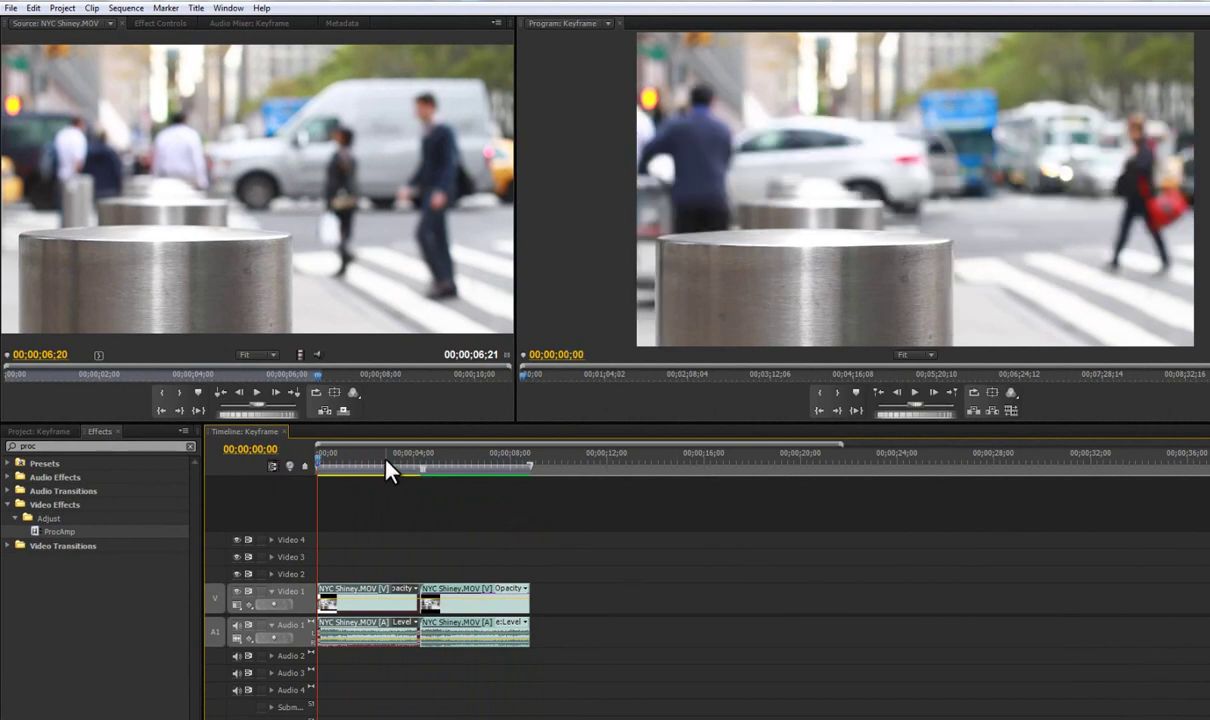
drag(386, 462, 320, 463)
key(ctrl+s)
drag(330, 452, 391, 456)
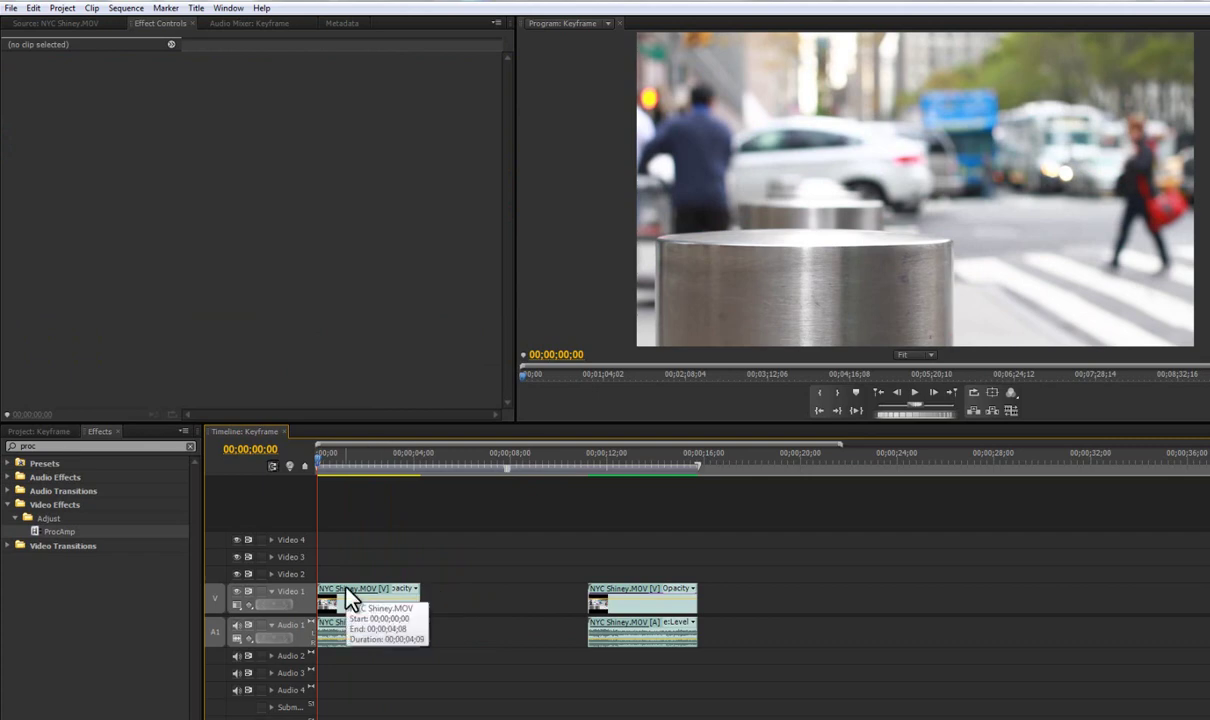
Step: Set the Motion Scale of the first NYC Shiney.MOV clip to 115
click(347, 598)
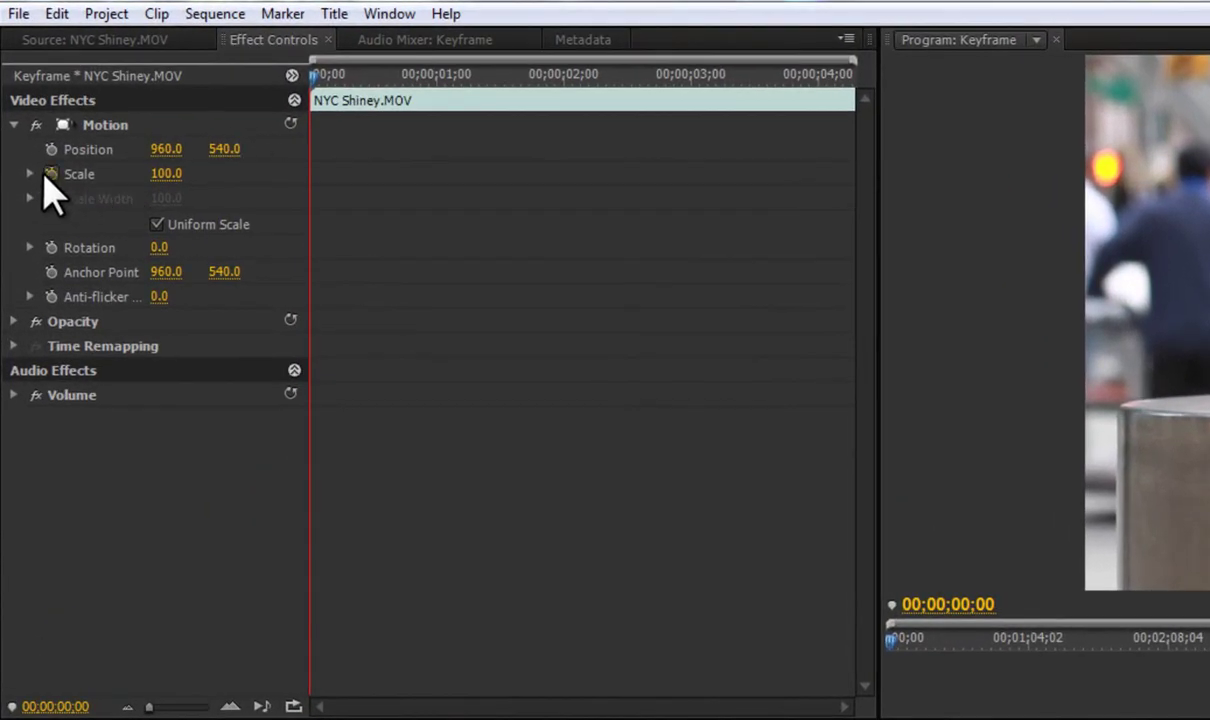
click(14, 125)
click(14, 125)
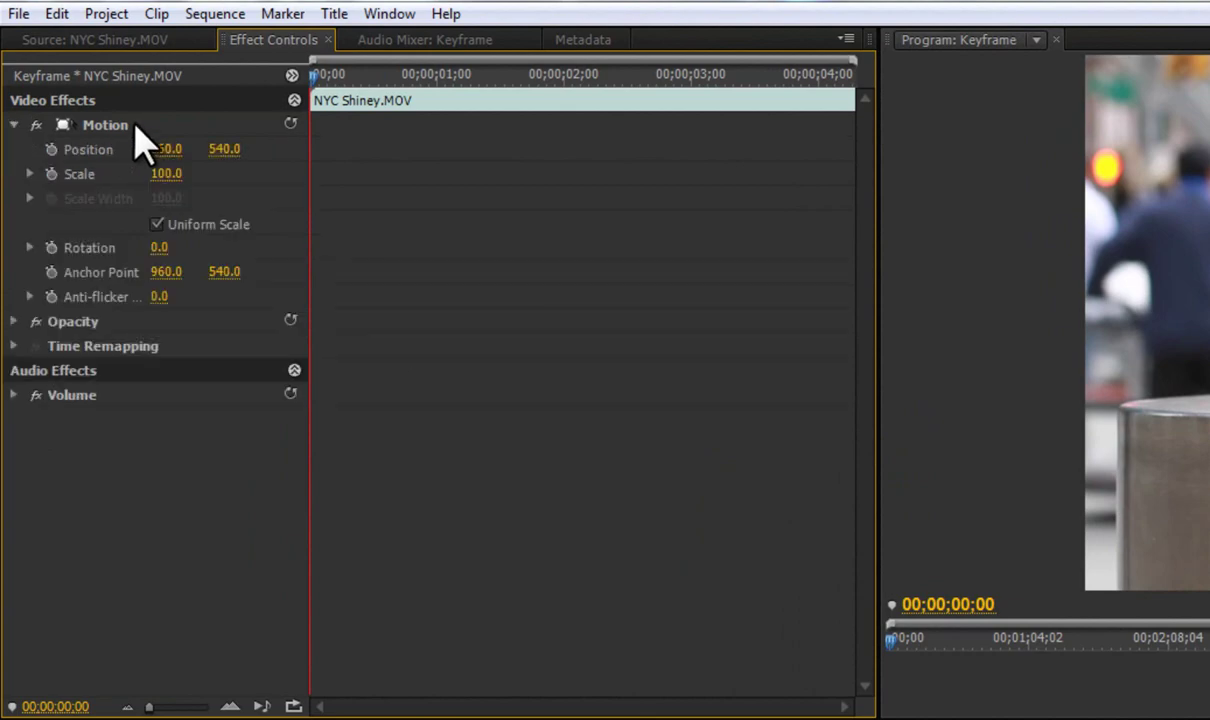
click(124, 125)
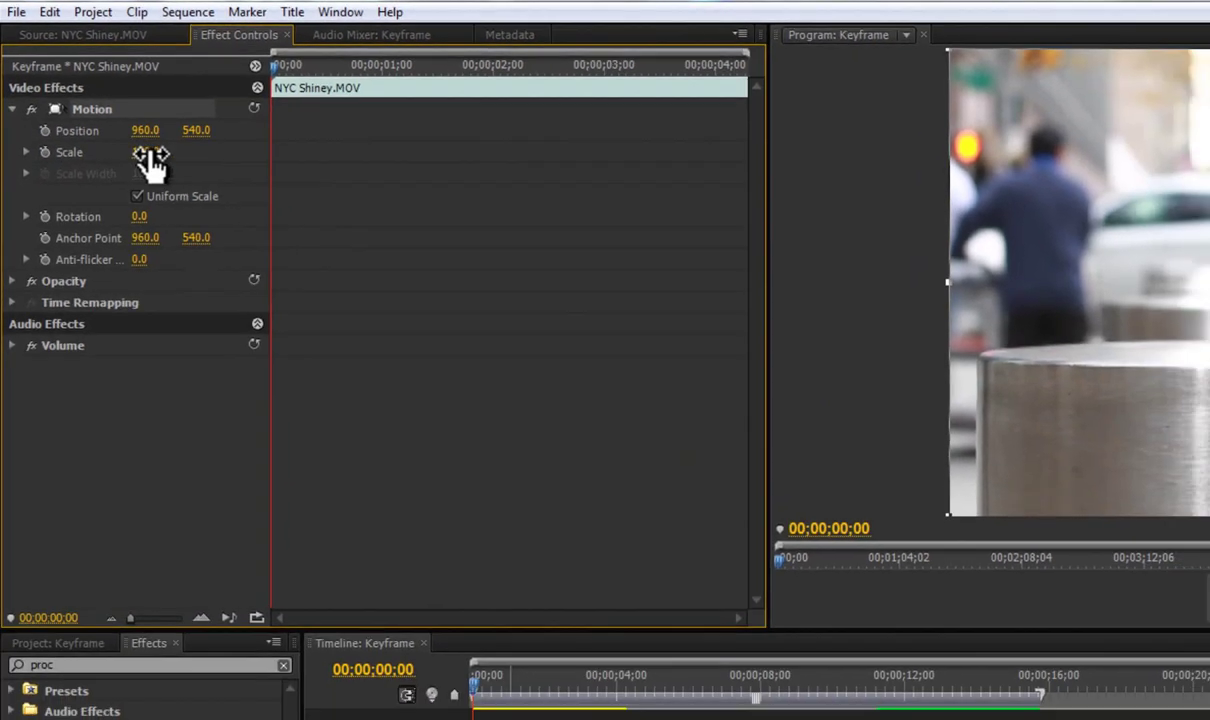
click(166, 173)
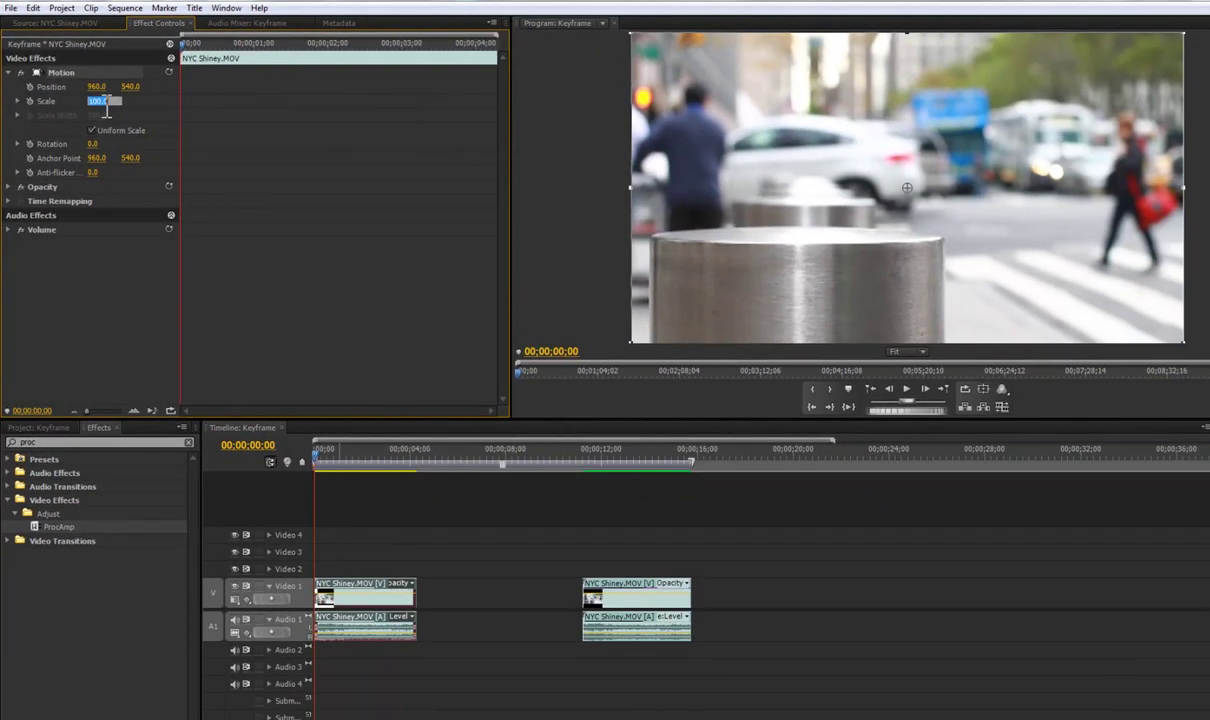
text(115)
key(Return)
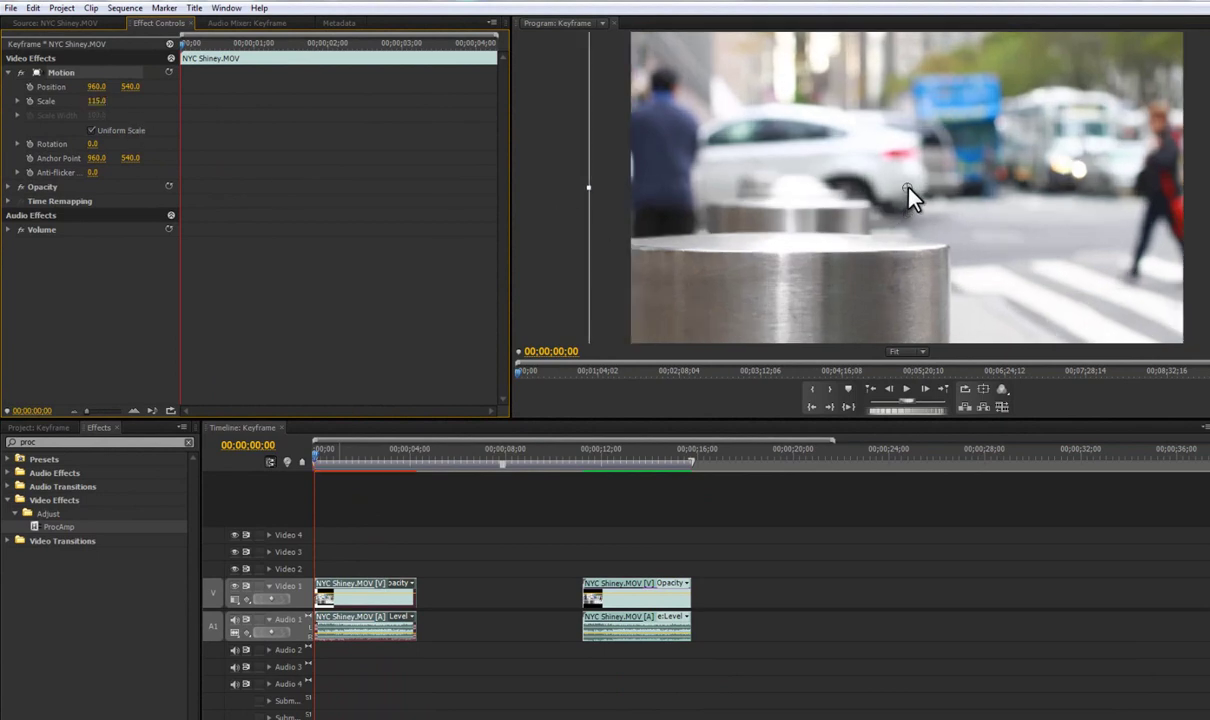
Step: Reposition the enlarged first clip in the frame to about 1096.8, 457.5 so the metal post moves up and right
drag(910, 194, 946, 163)
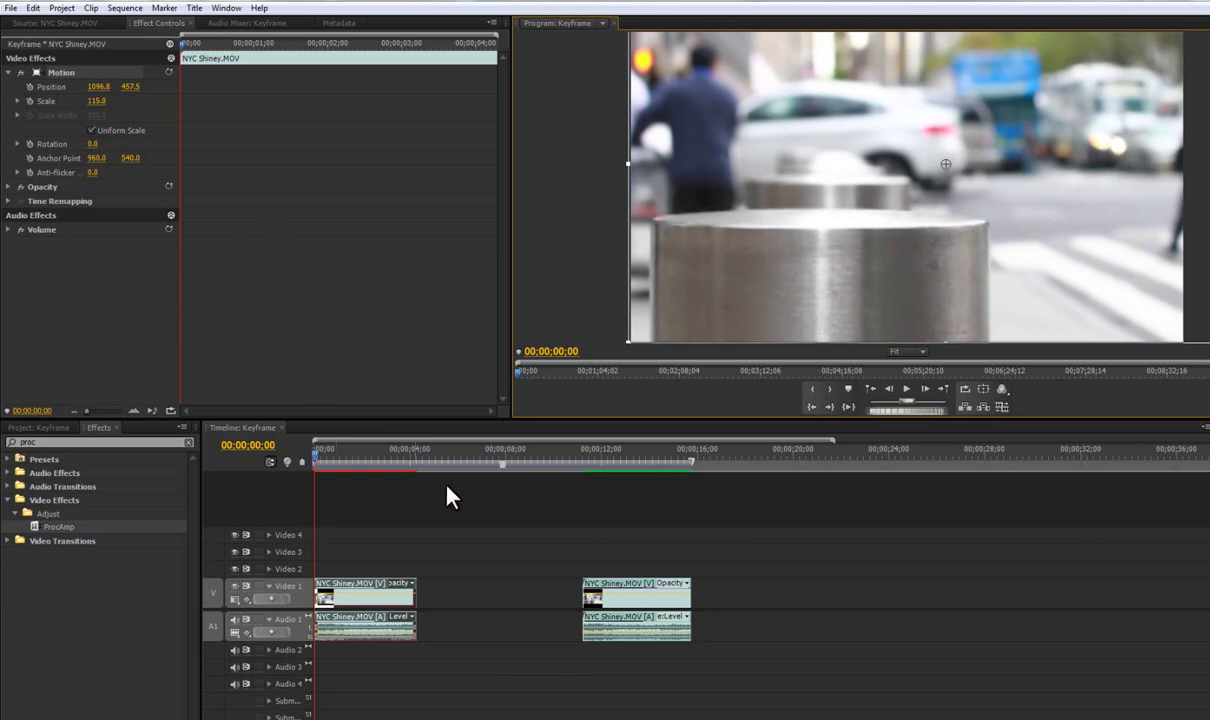
drag(333, 453, 369, 455)
key(Home)
click(565, 290)
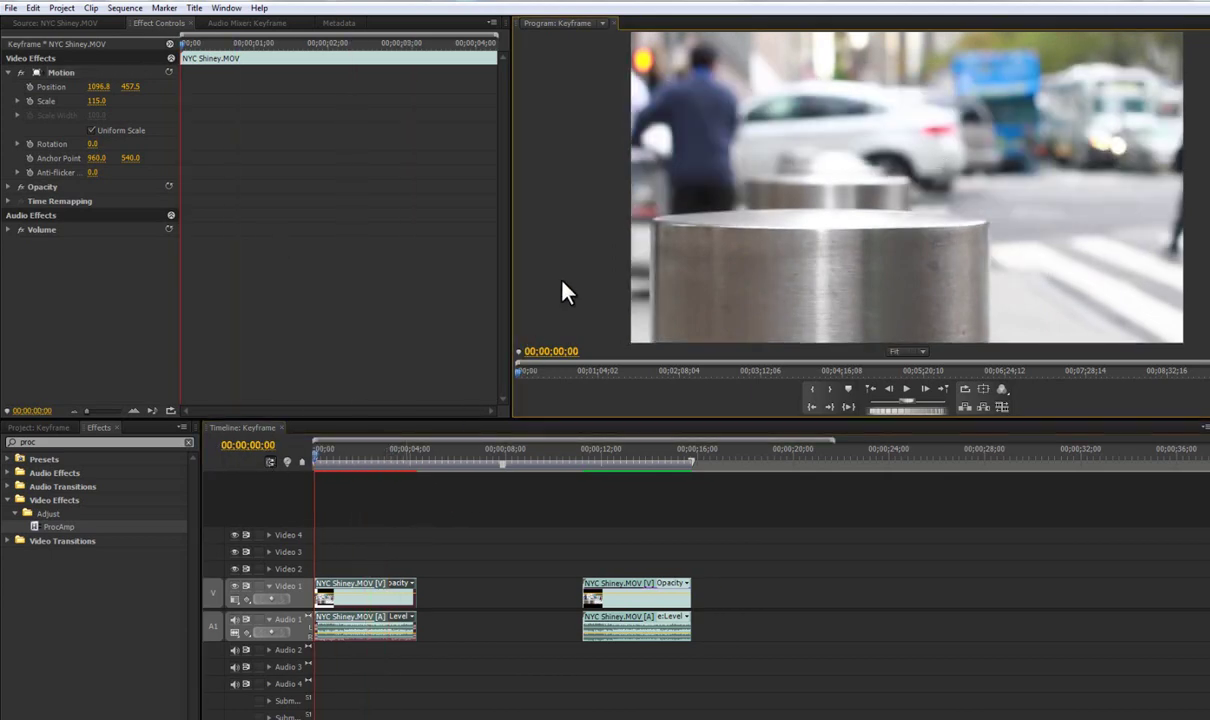
Step: Turn on Position animation for the first clip with a starting keyframe at 00;00;00;00
click(365, 478)
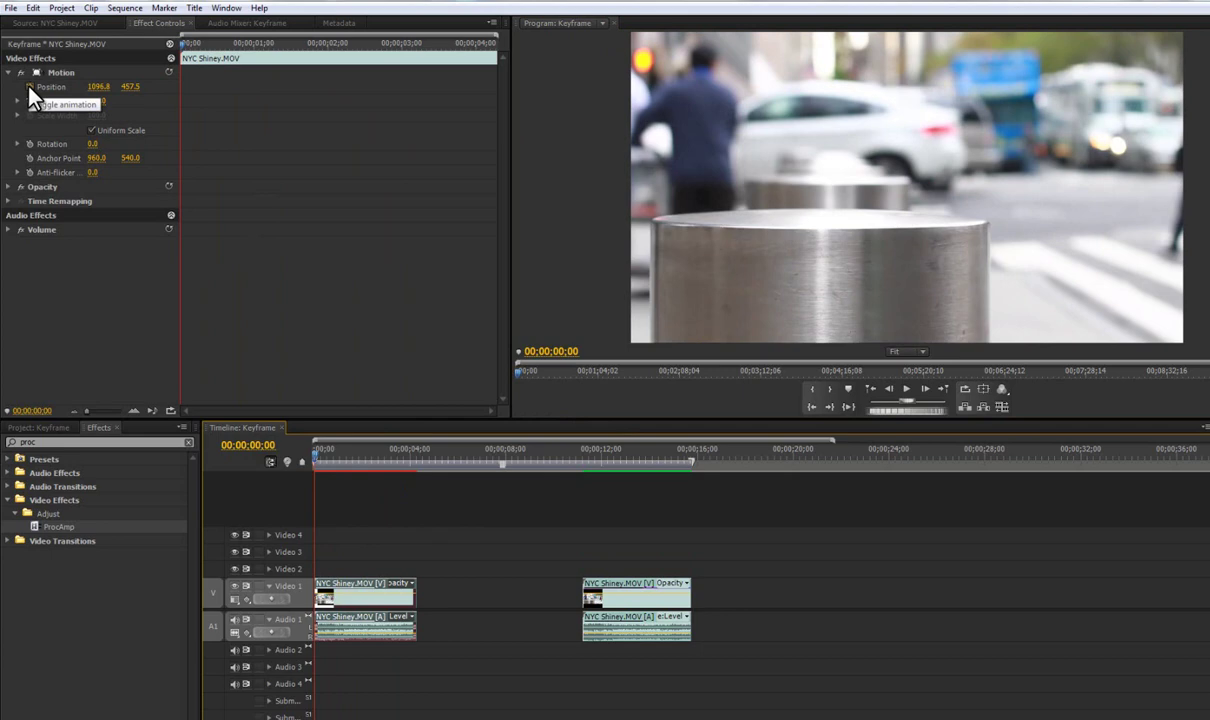
click(132, 49)
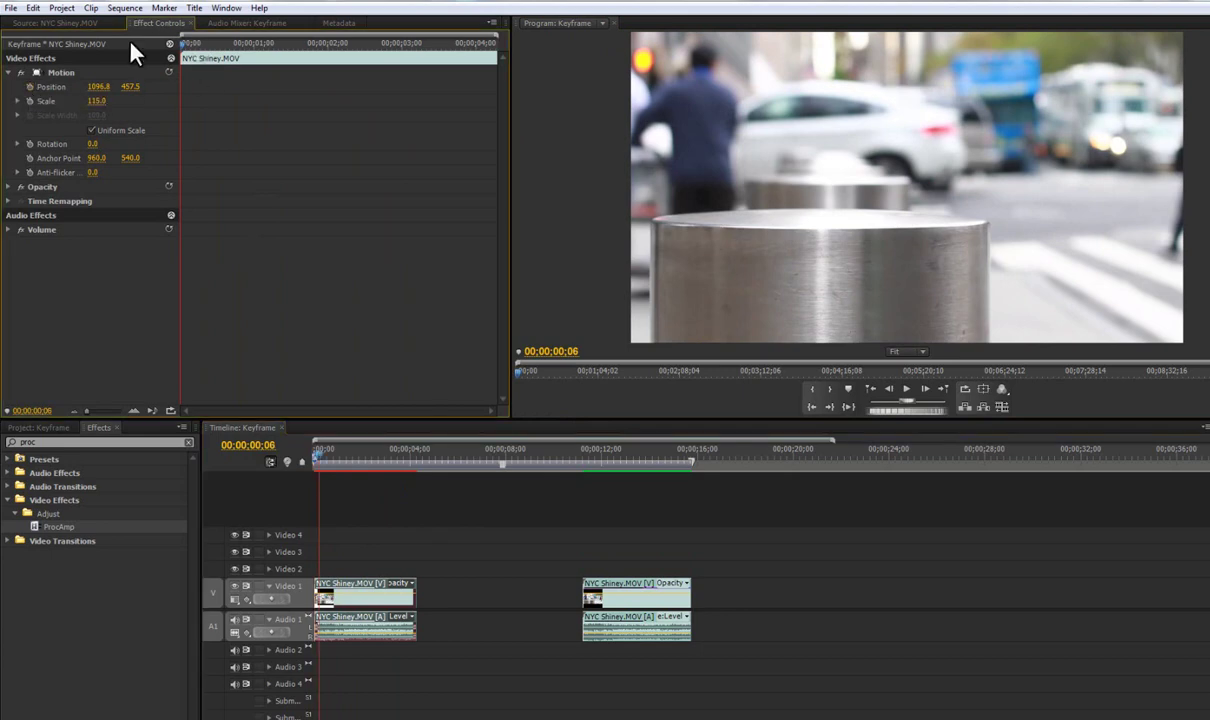
click(30, 87)
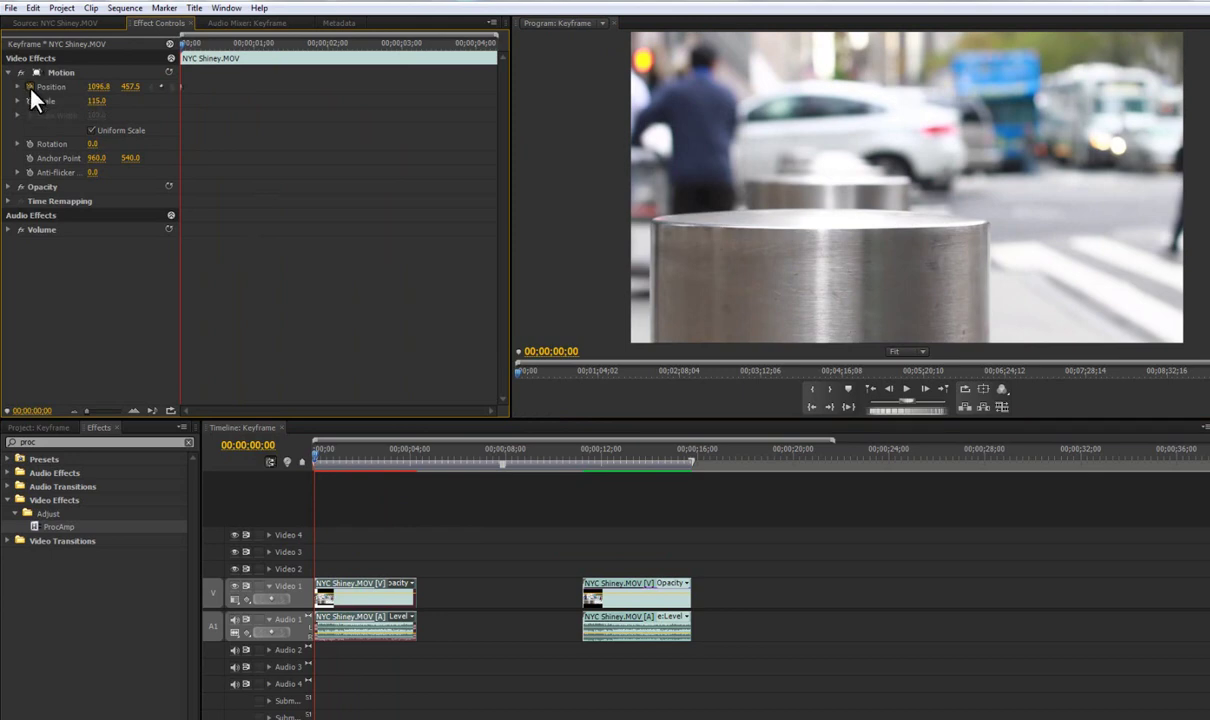
Step: Keyframe the first clip's horizontal Position at about 824.8 on its last frame, 00;00;04;08
drag(278, 53, 510, 57)
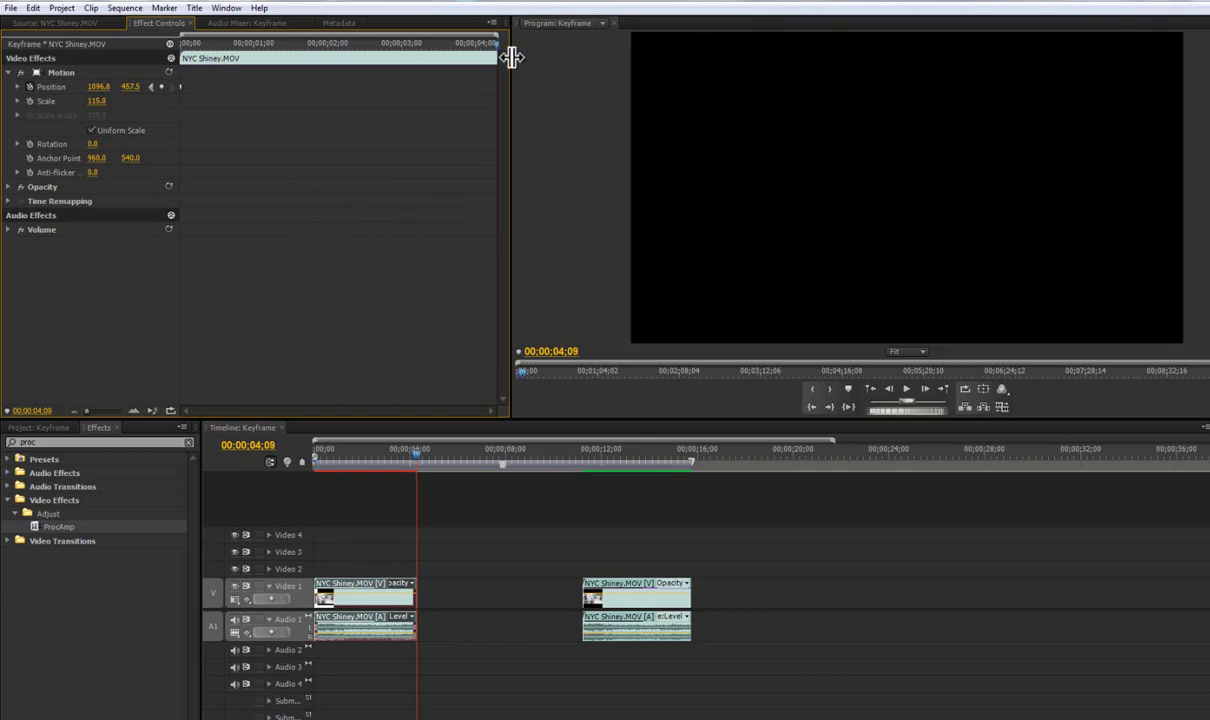
key(Left)
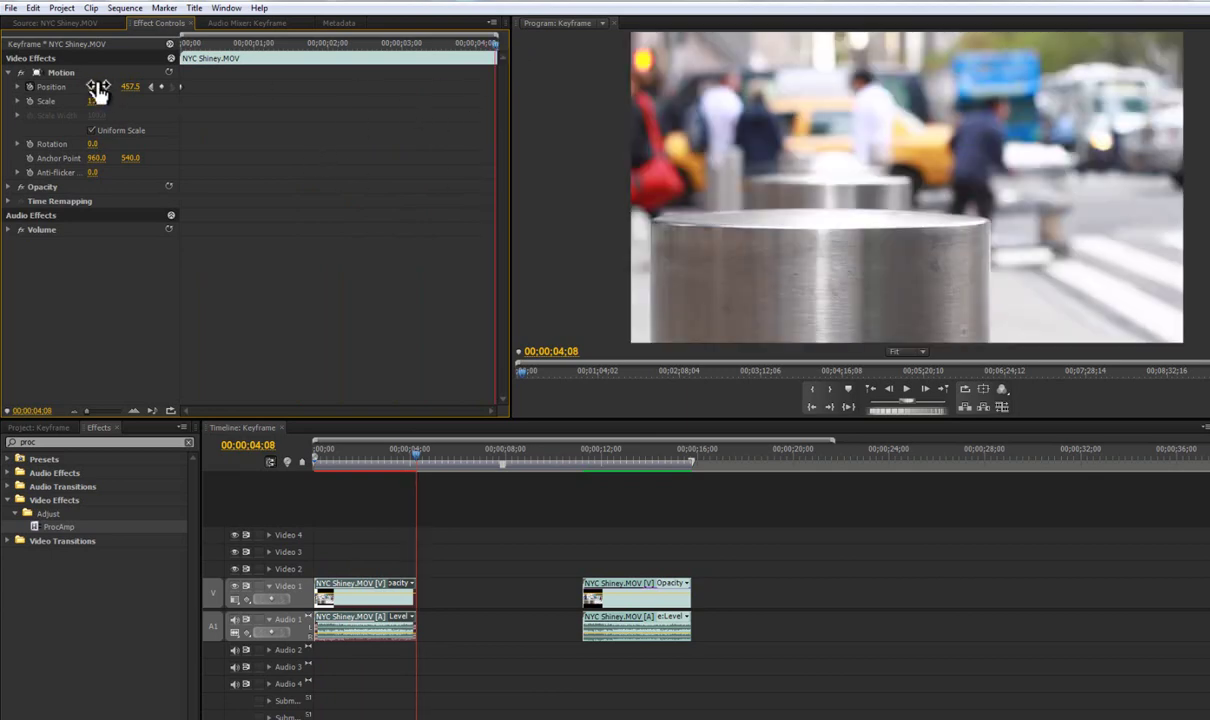
mouse_move(90, 88)
mouse_down()
mouse_move(62, 88)
mouse_move(83, 89)
mouse_up()
drag(62, 90, 124, 88)
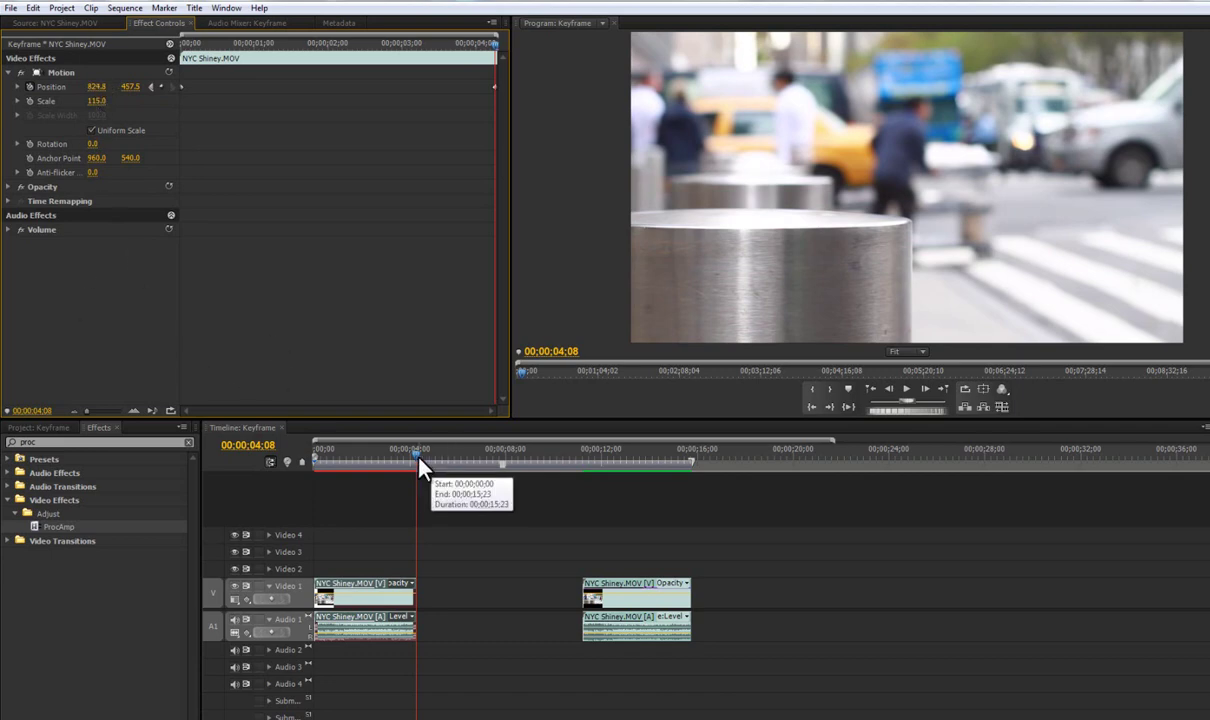
Step: Play the first clip from its beginning to preview the horizontal pan, and return to the start
drag(415, 455, 190, 441)
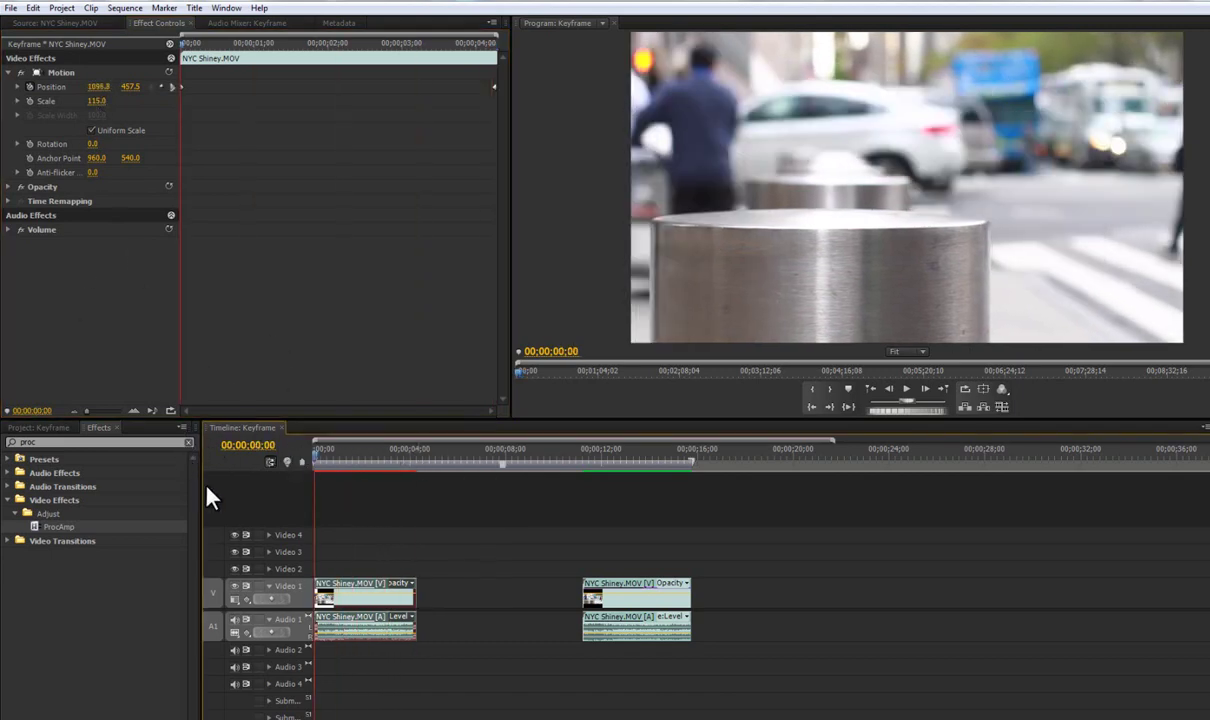
key(space)
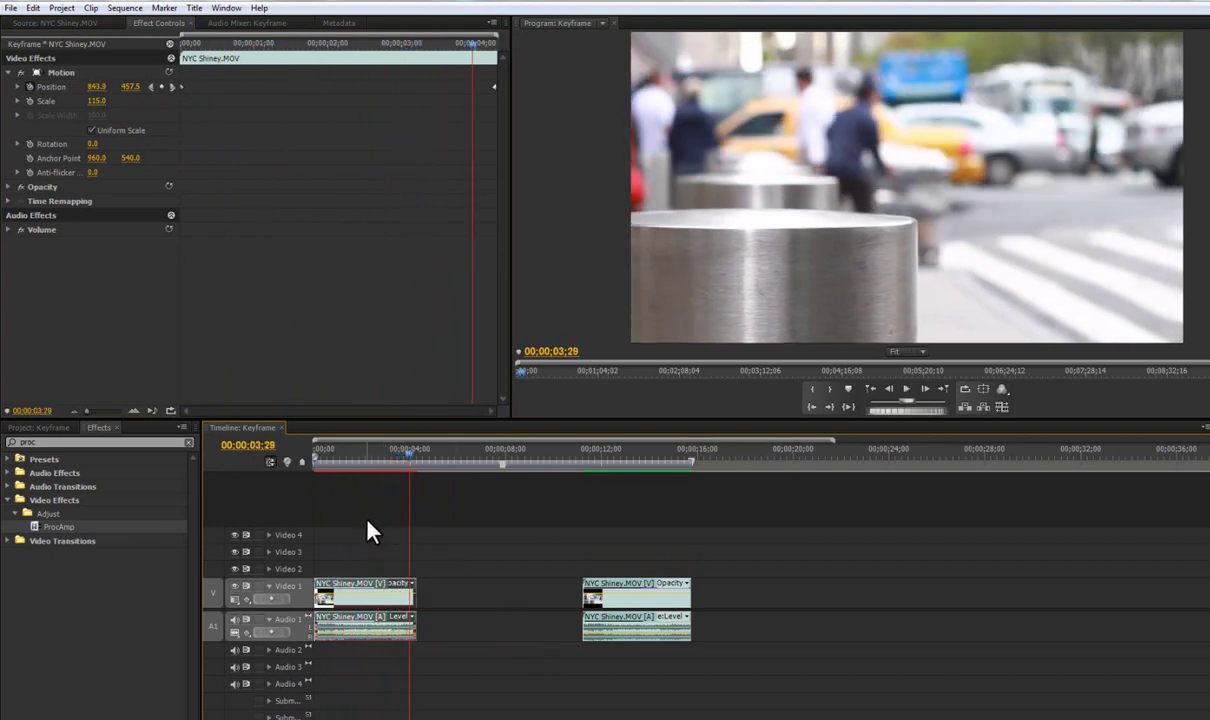
key(Home)
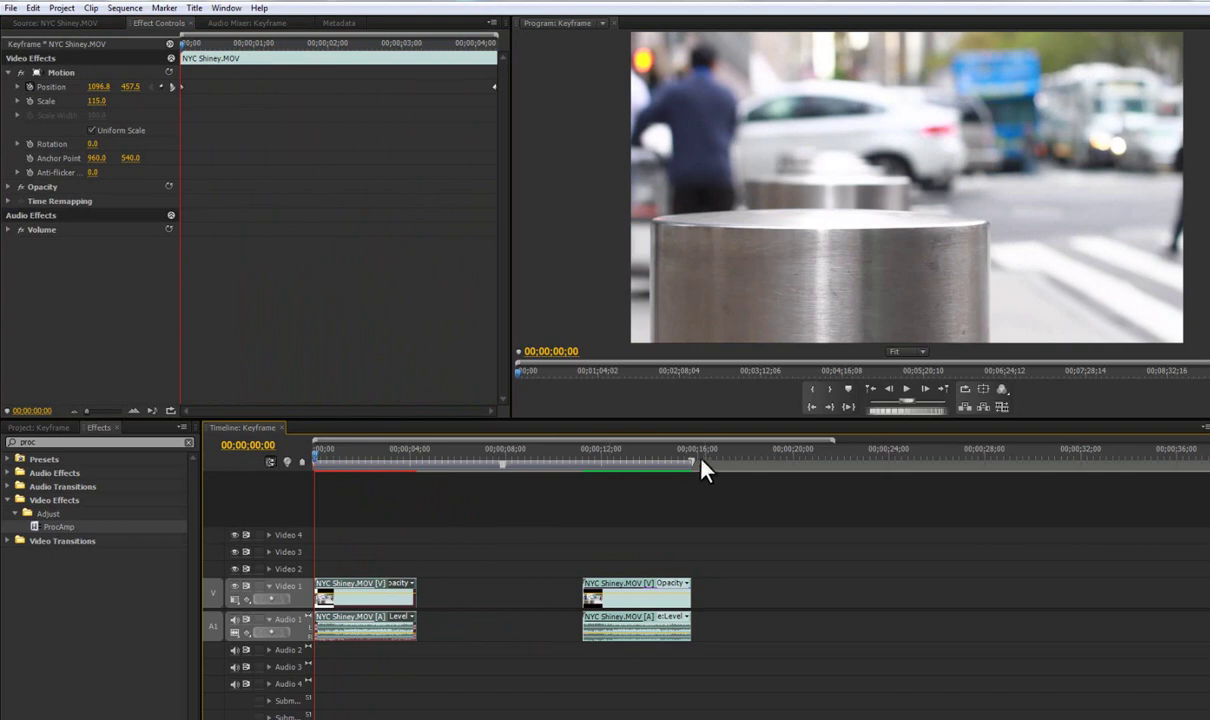
Step: Shorten the timeline's work area so it ends at the first clip's end
drag(691, 465, 418, 472)
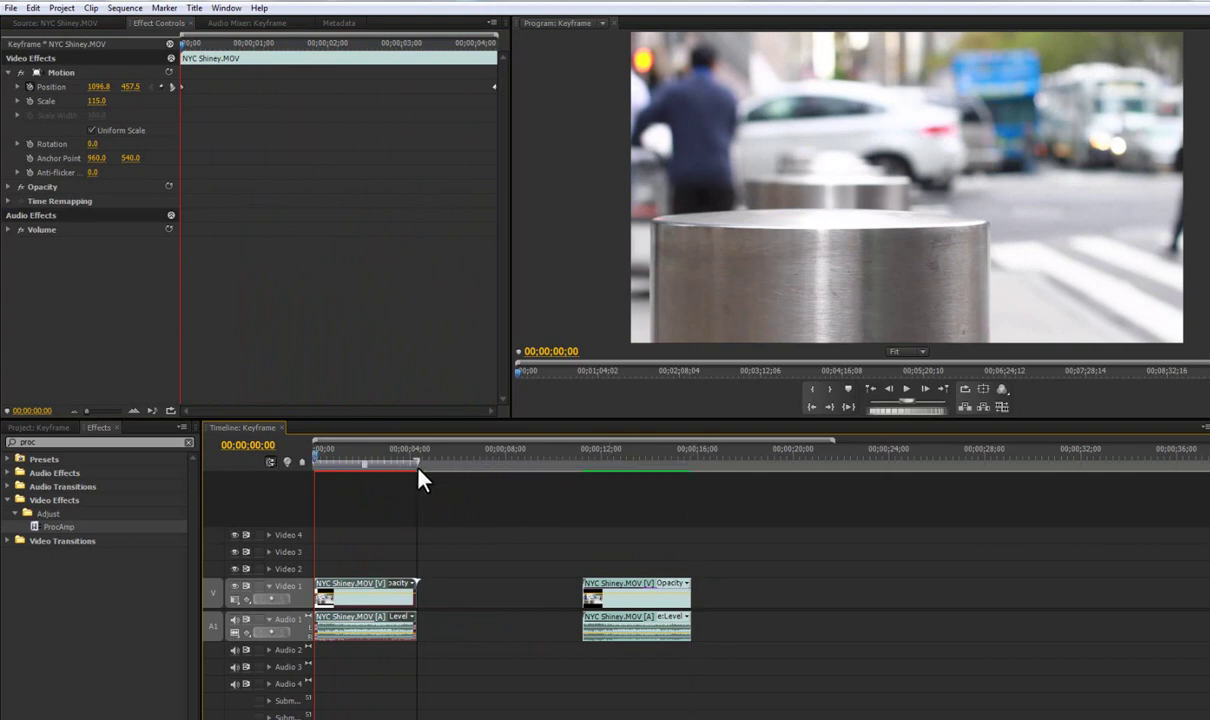
drag(540, 460, 341, 481)
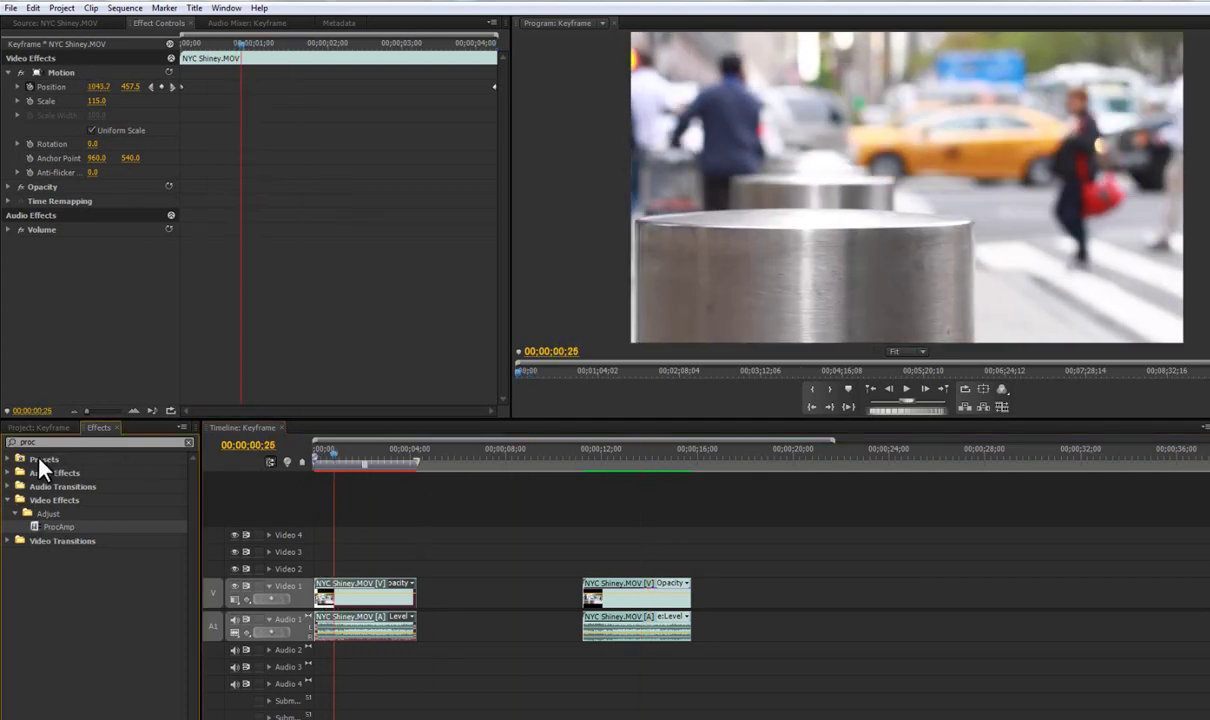
Step: Search the effects for "contras" and apply Brightness & Contrast to the first clip, showing its settings
click(6, 441)
text(contrast)
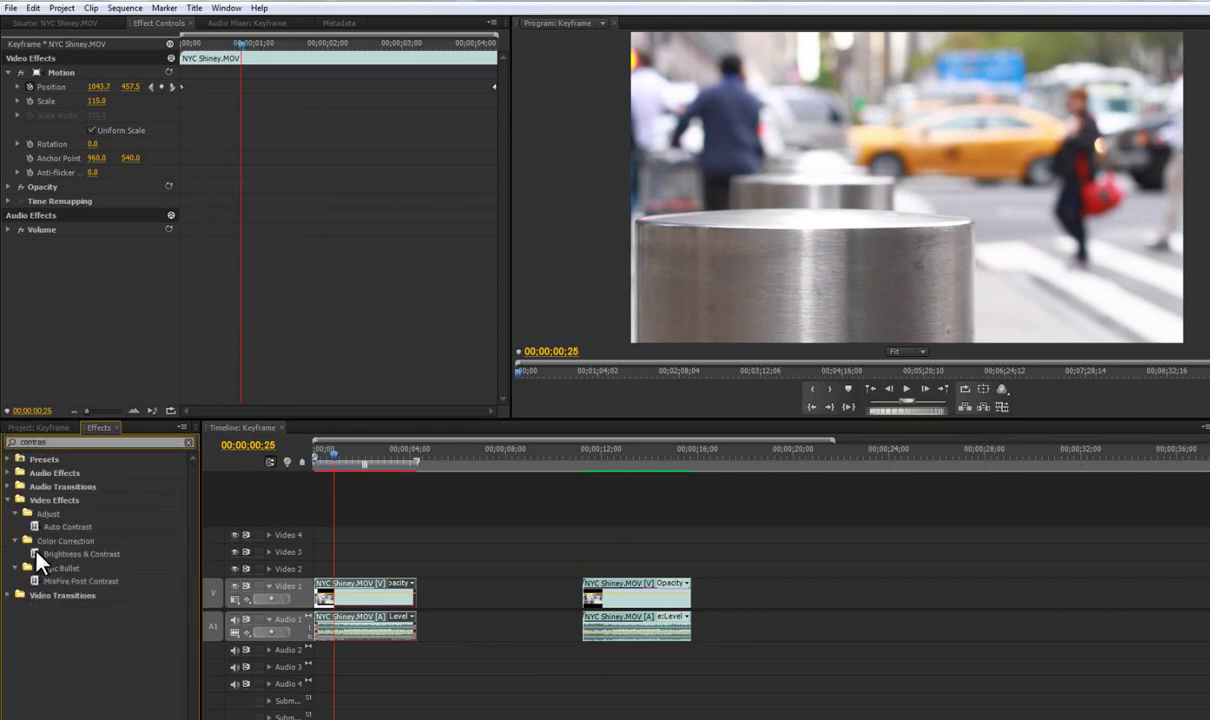
drag(33, 553, 30, 212)
click(8, 215)
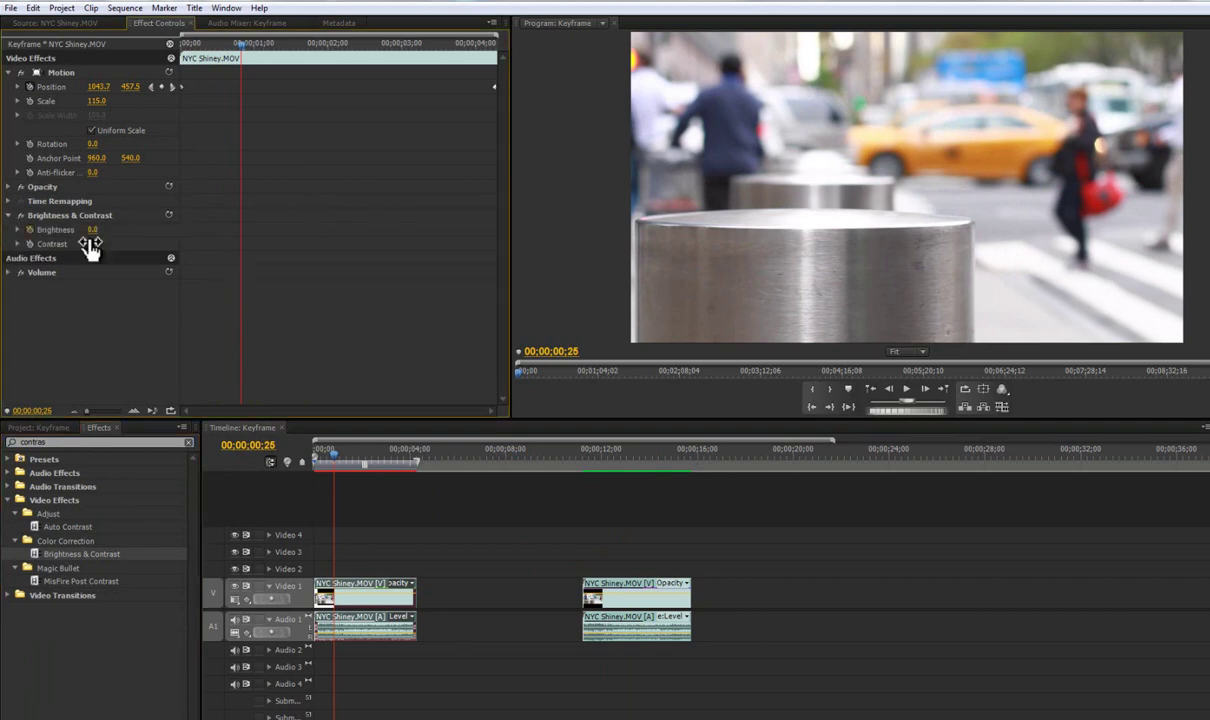
Step: Set the first clip's Brightness to -19 and Contrast to 20 in Brightness & Contrast, and collapse the effect
drag(346, 456, 340, 454)
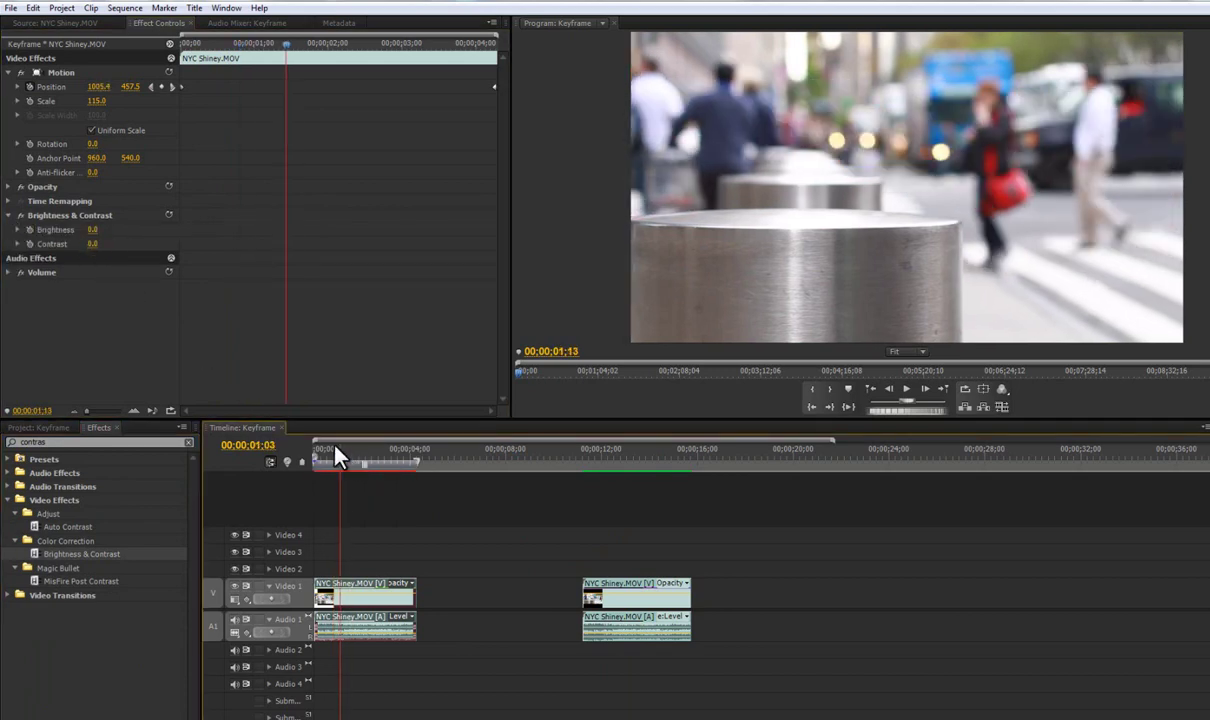
drag(101, 250, 158, 235)
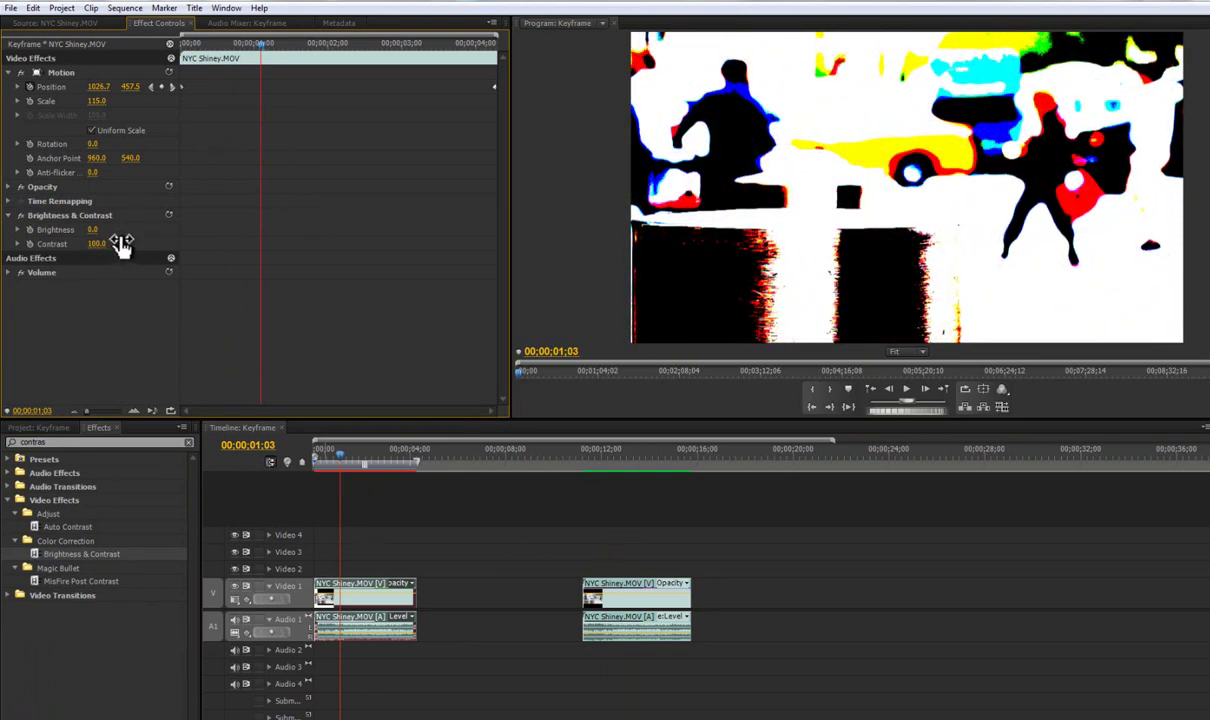
key(ctrl+z)
mouse_move(100, 243)
mouse_down()
mouse_move(113, 248)
mouse_move(92, 236)
mouse_up()
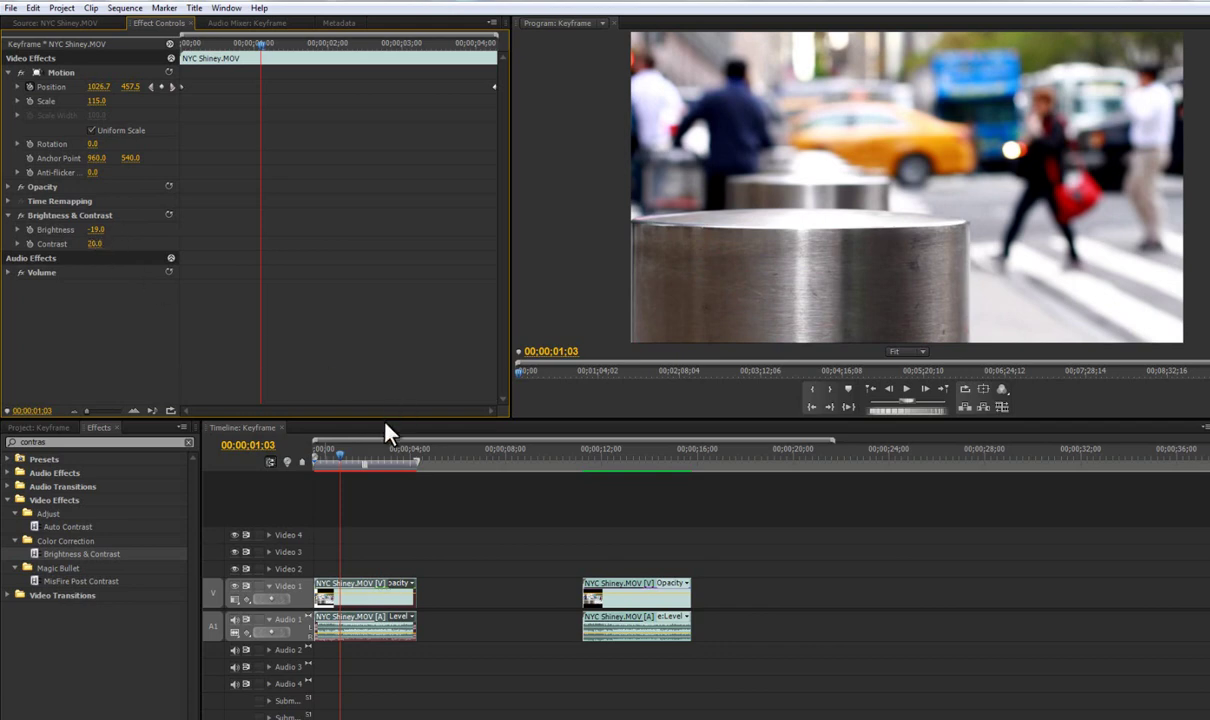
drag(349, 462, 232, 410)
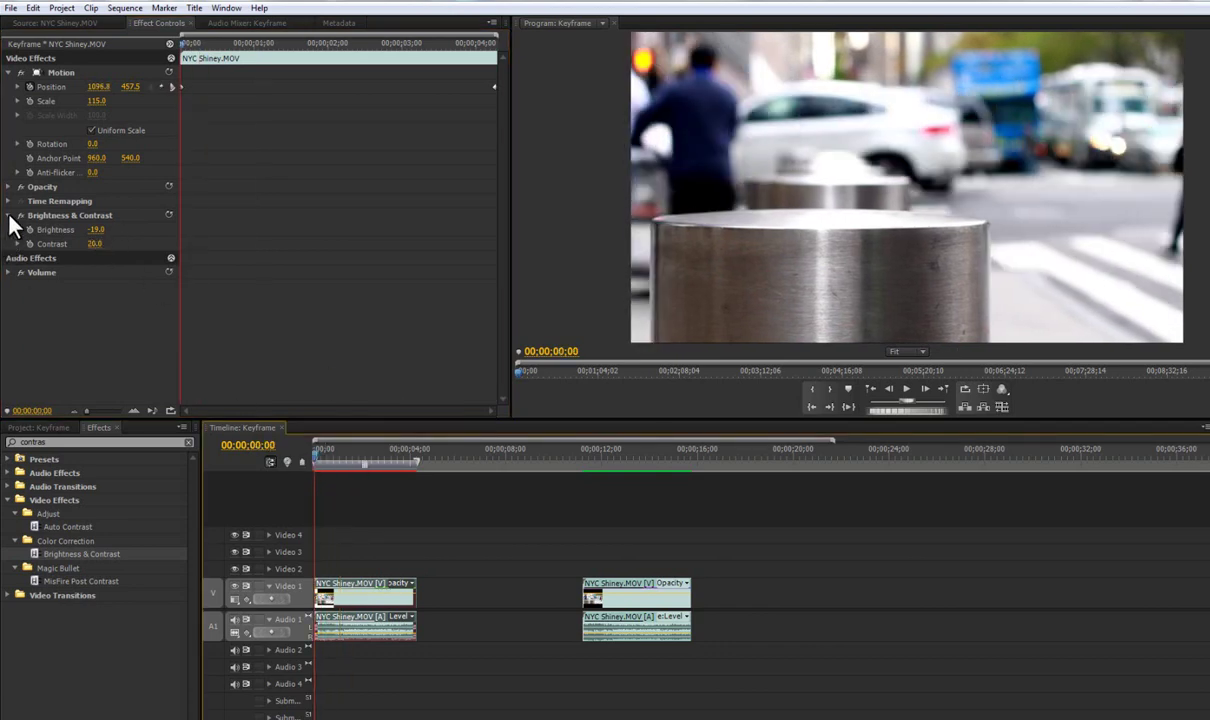
click(9, 215)
Step: Search the effects for "proc" and apply ProcAmp to the first clip, showing its settings
drag(57, 443, 6, 442)
text(proc)
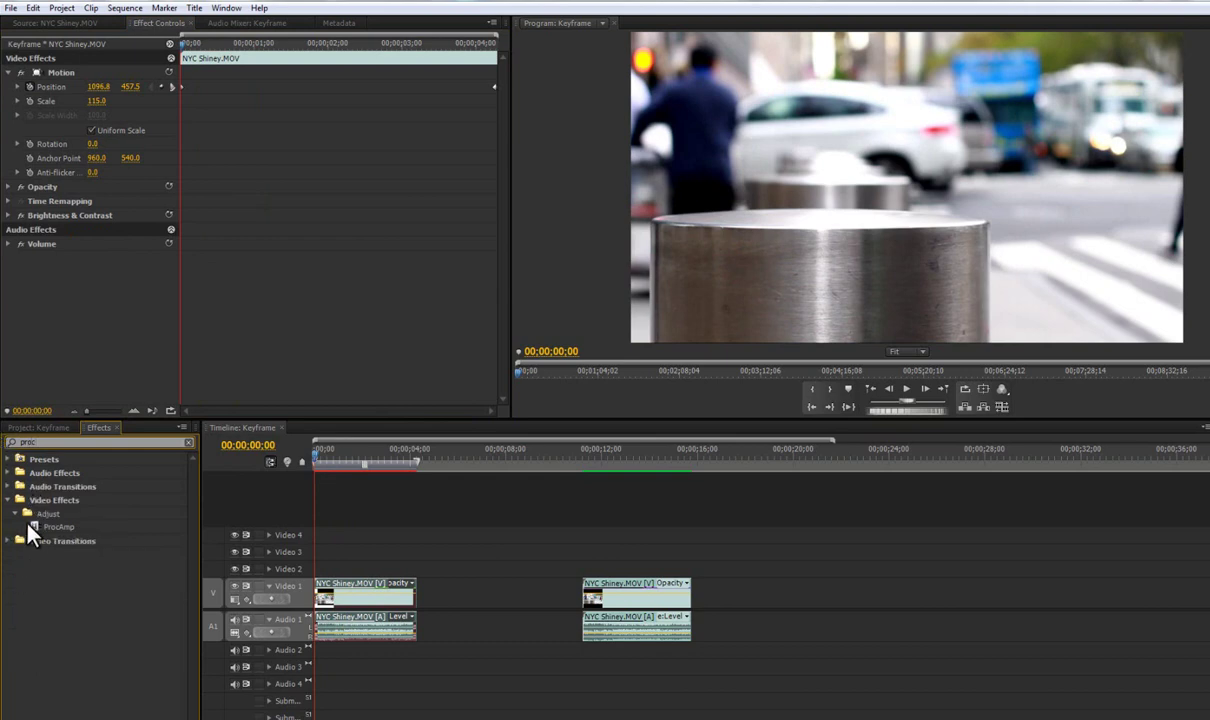
drag(32, 530, 101, 372)
click(9, 230)
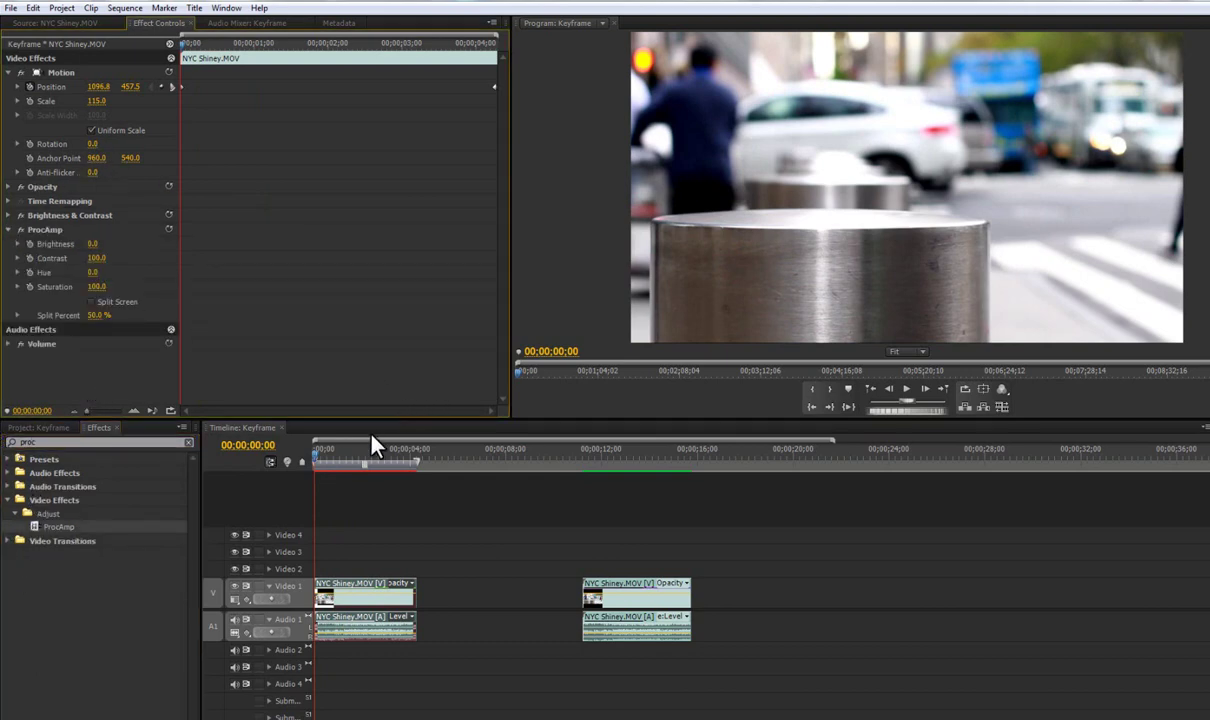
Step: Set the ProcAmp Saturation of the first clip to 122, and return to the sequence start
drag(350, 459, 394, 464)
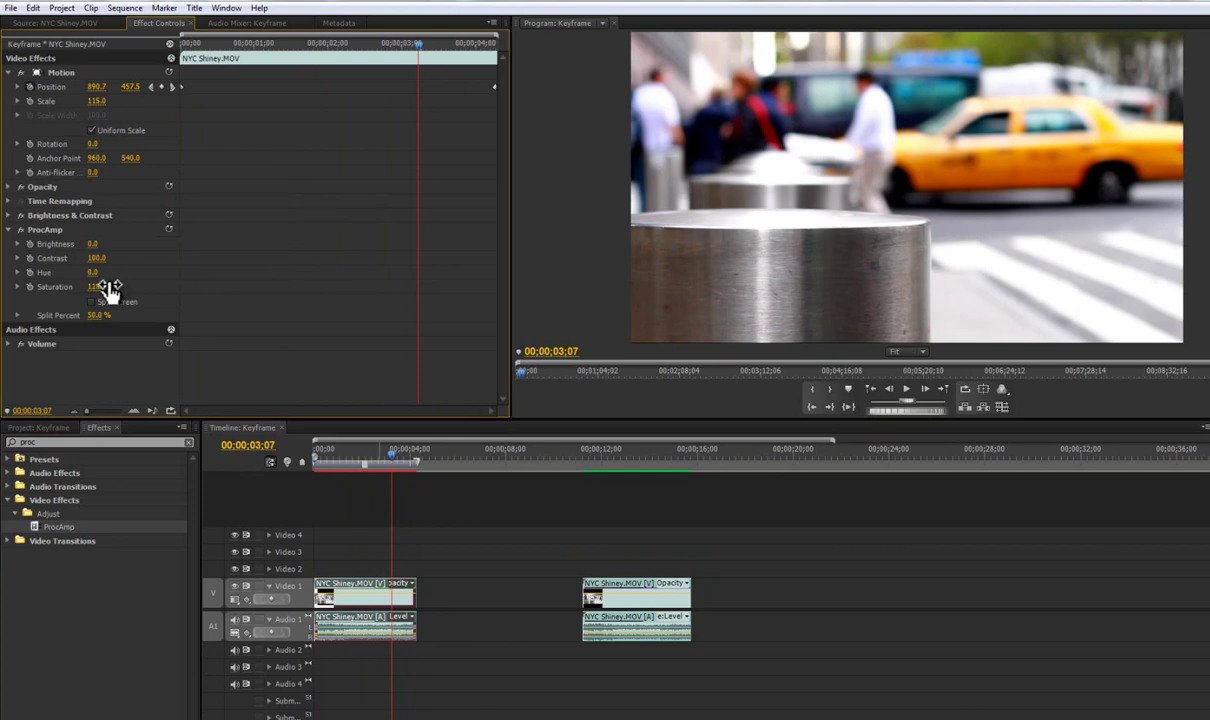
drag(113, 289, 105, 290)
drag(405, 467, 247, 440)
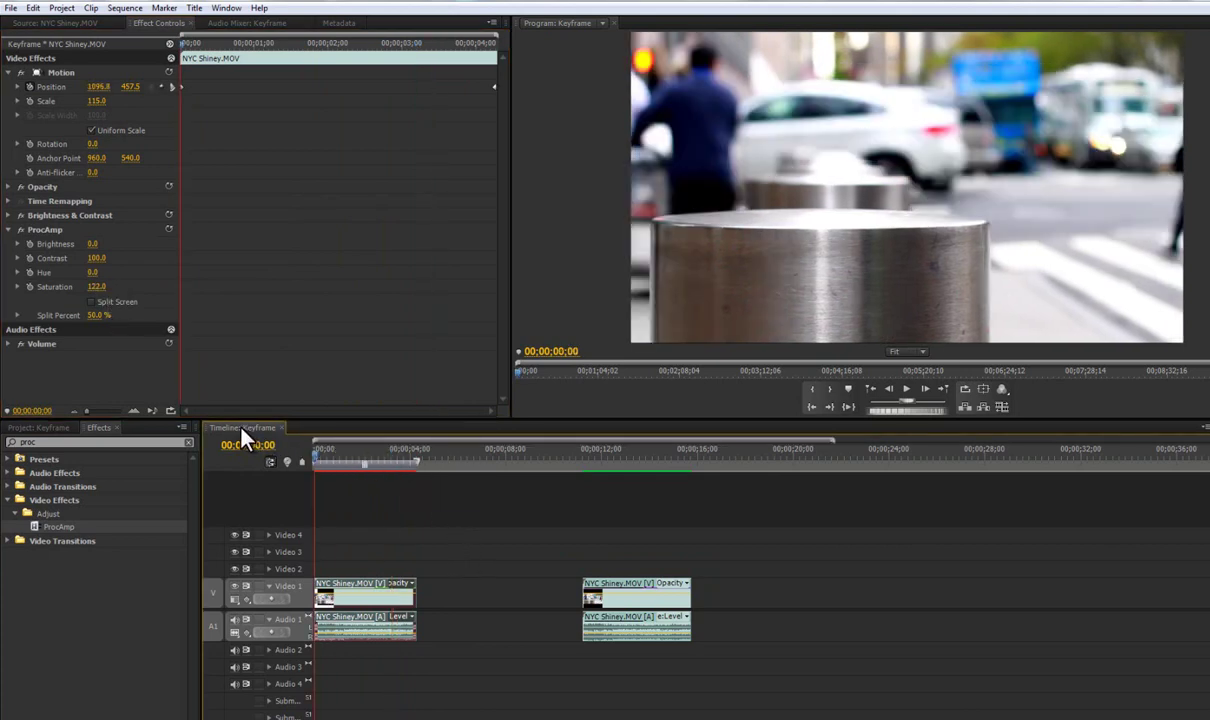
Step: Render the work area and play back the finished first clip, returning to the sequence start
key(Return)
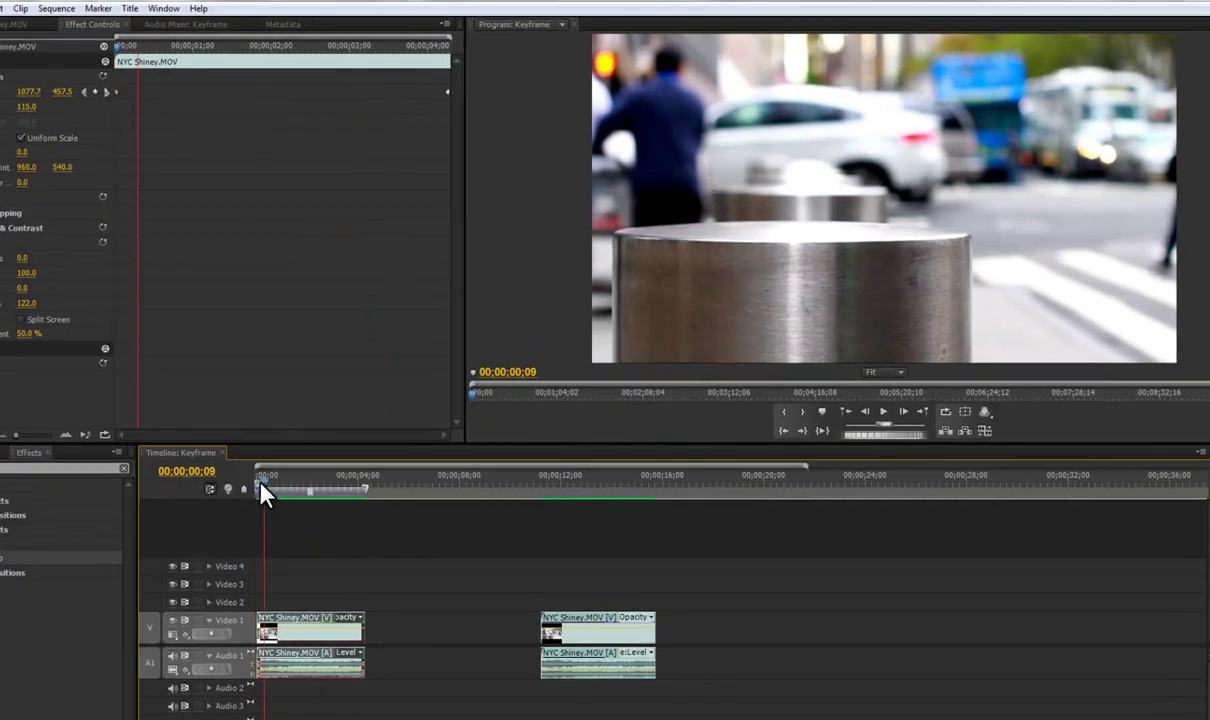
click(262, 488)
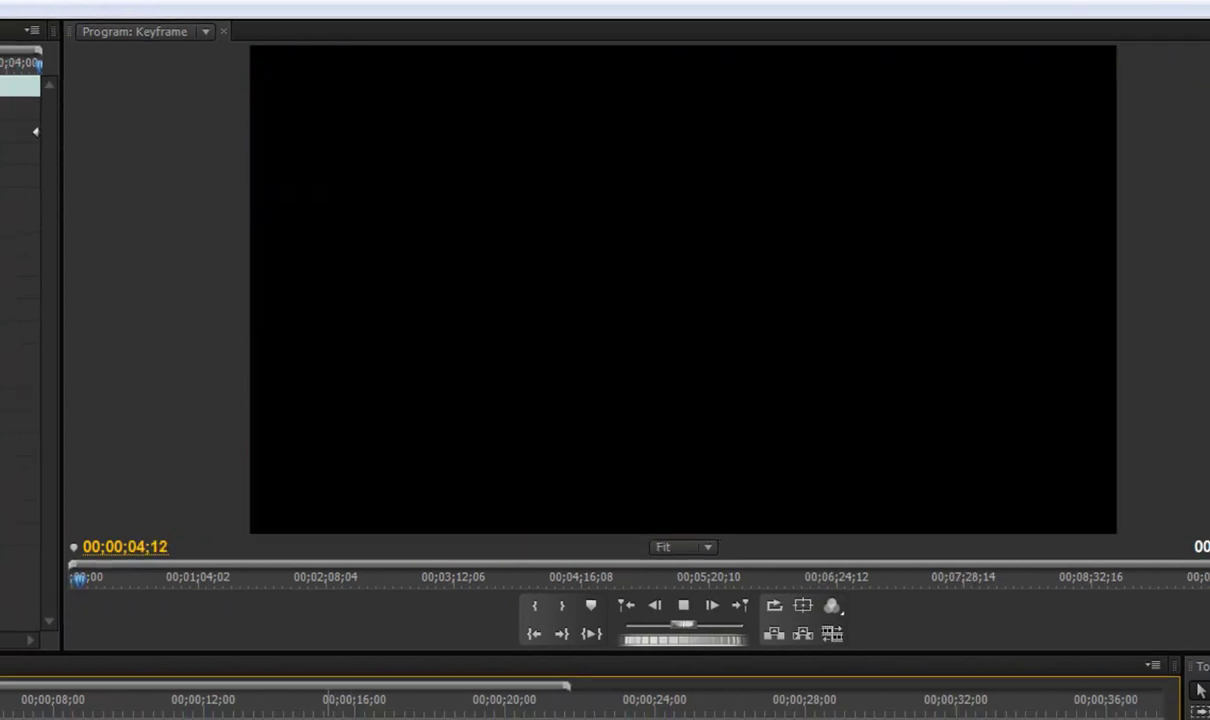
key(space)
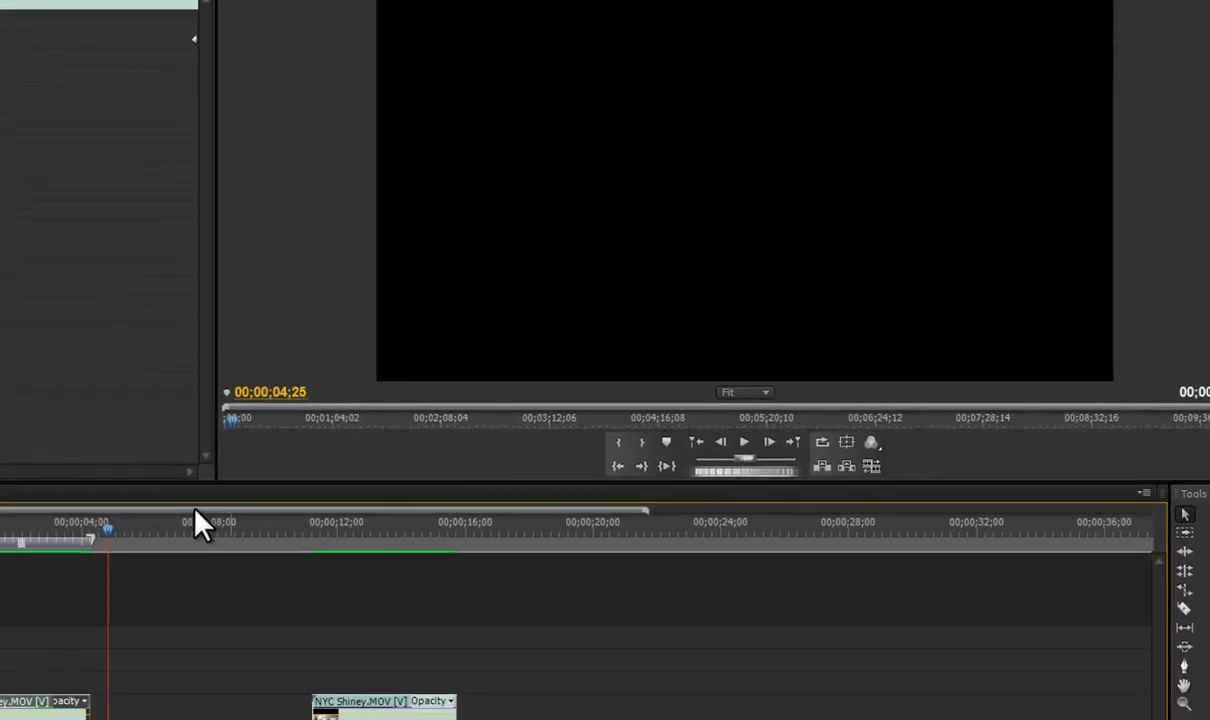
key(Home)
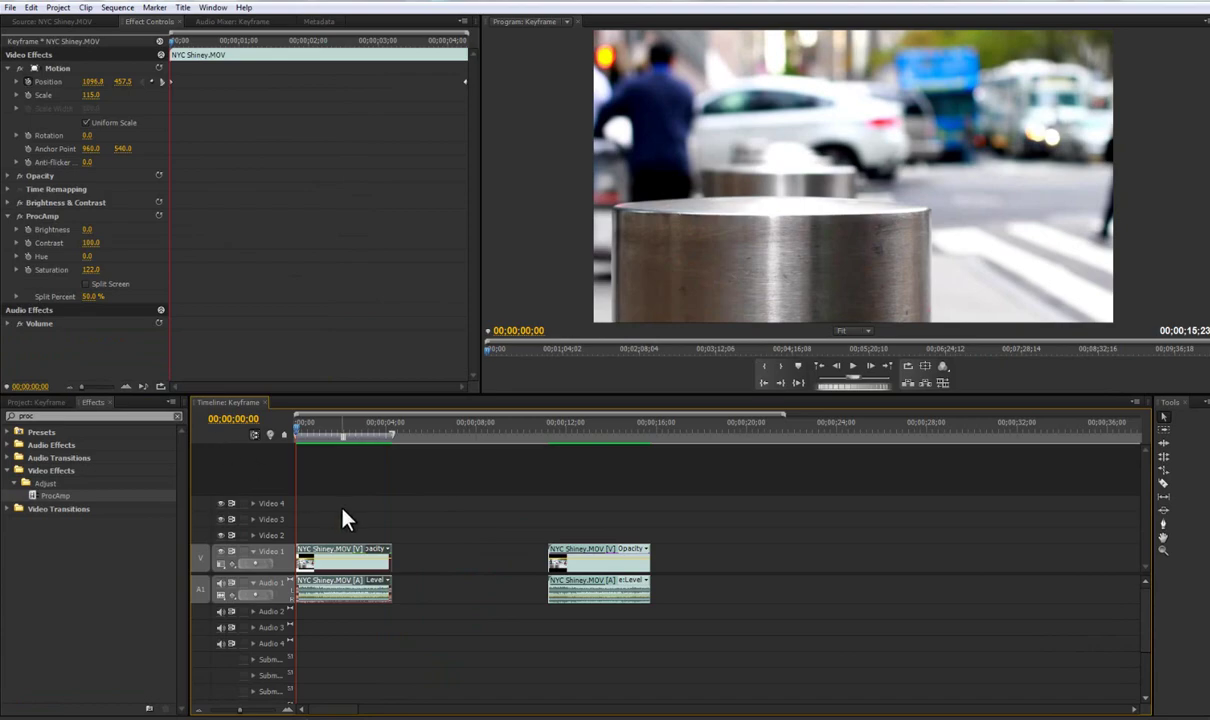